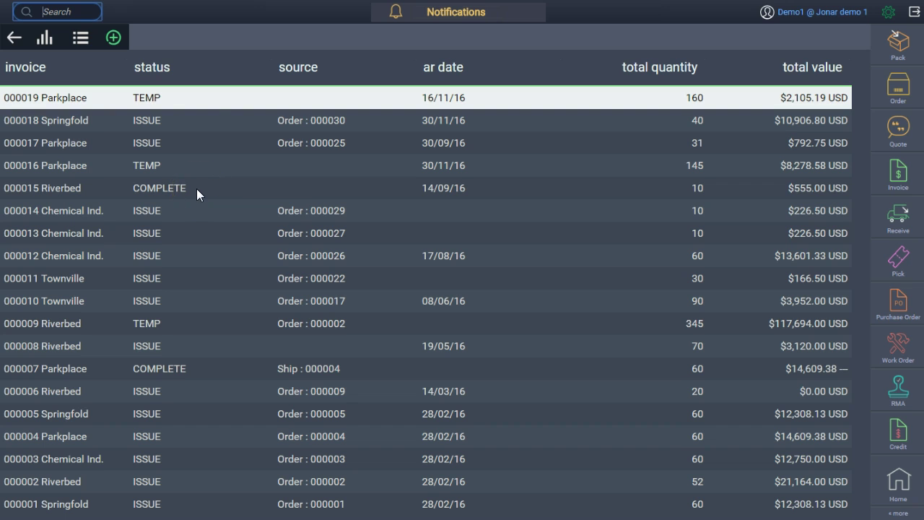
Open invoice 000019 for Parkplace, compare its Ship To and Bill To addresses, and check its actions menu.
{"action": "left_click", "coordinate": [203, 99]}
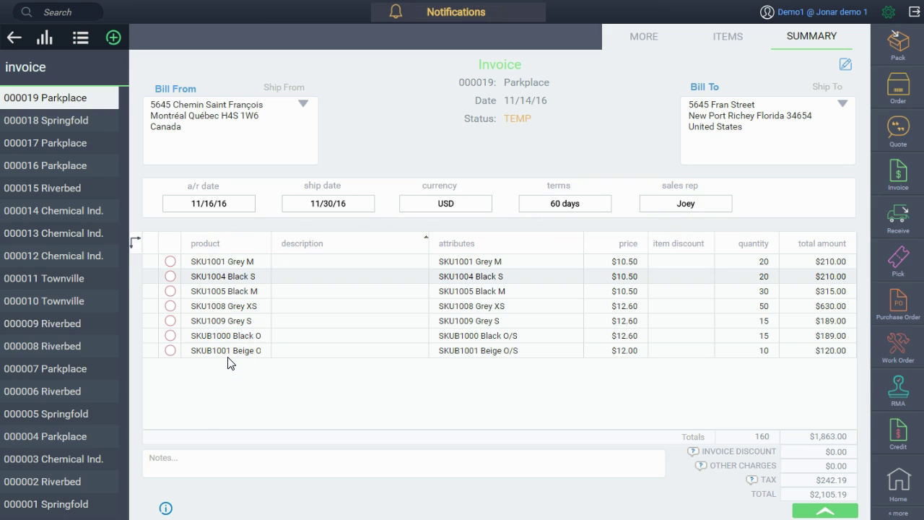
{"action": "left_click", "coordinate": [827, 86]}
{"action": "left_click", "coordinate": [712, 91]}
{"action": "left_click", "coordinate": [836, 513]}
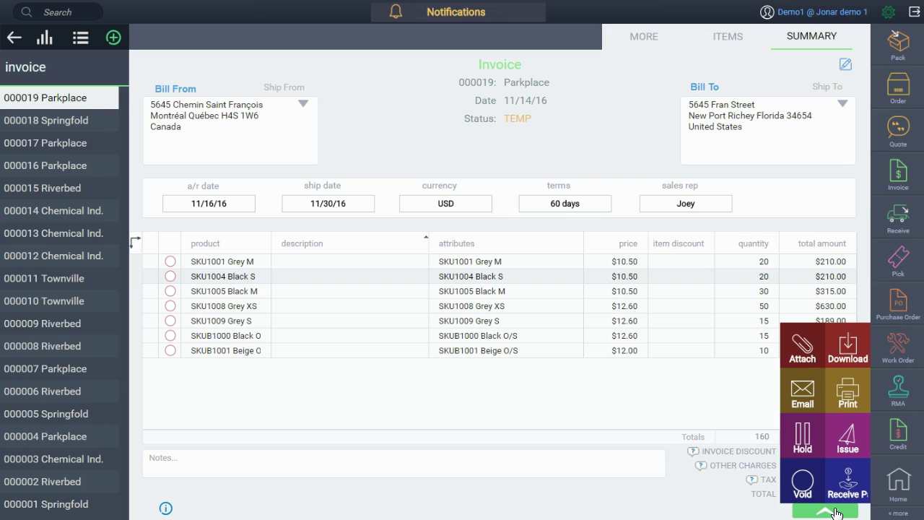
{"action": "left_click", "coordinate": [830, 511]}
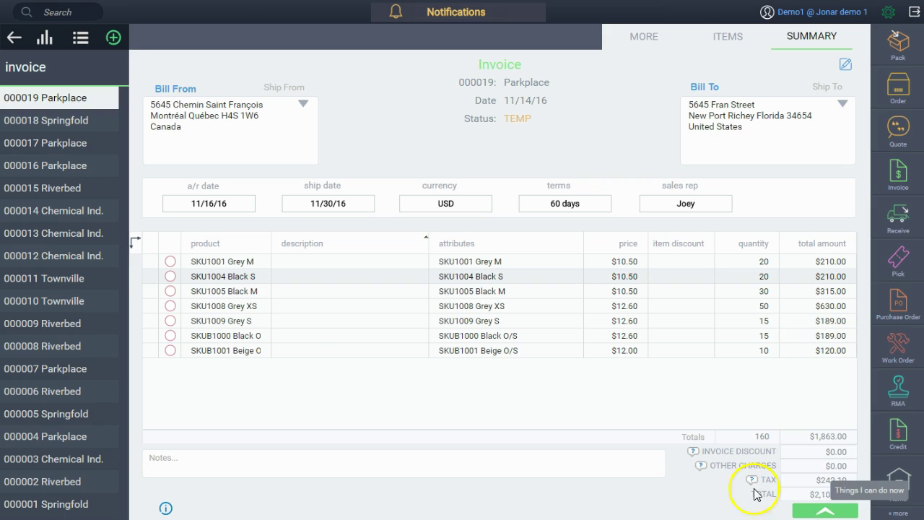
Jump from the invoice's SKU1004 line to the SKU1004 Black S product and view the cap's next photo.
{"action": "right_click", "coordinate": [230, 280]}
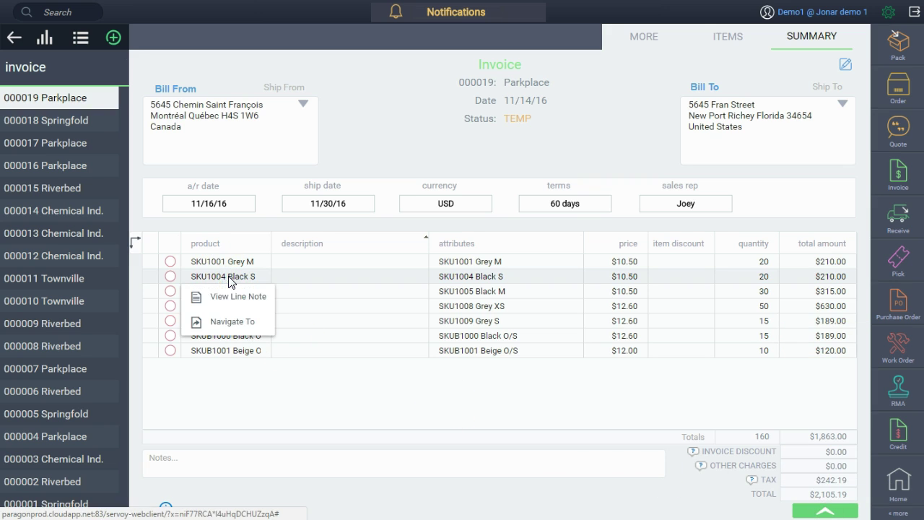
{"action": "left_click", "coordinate": [232, 321]}
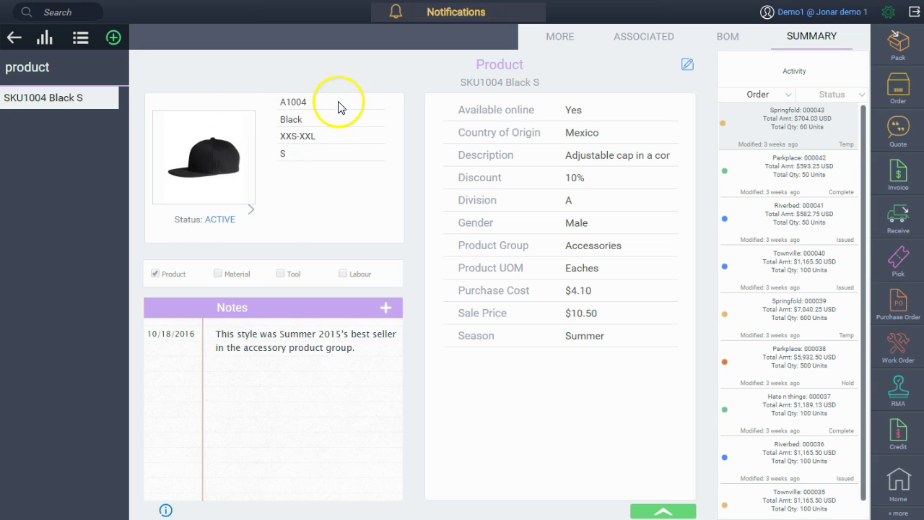
{"action": "left_click", "coordinate": [252, 214]}
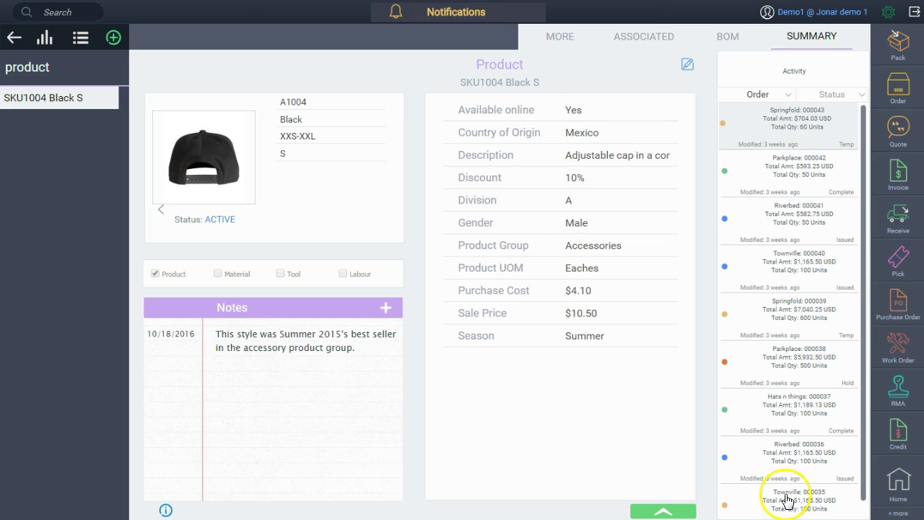
Browse the order activity's document type and status filter choices, settling on Complete status.
{"action": "left_click", "coordinate": [793, 98]}
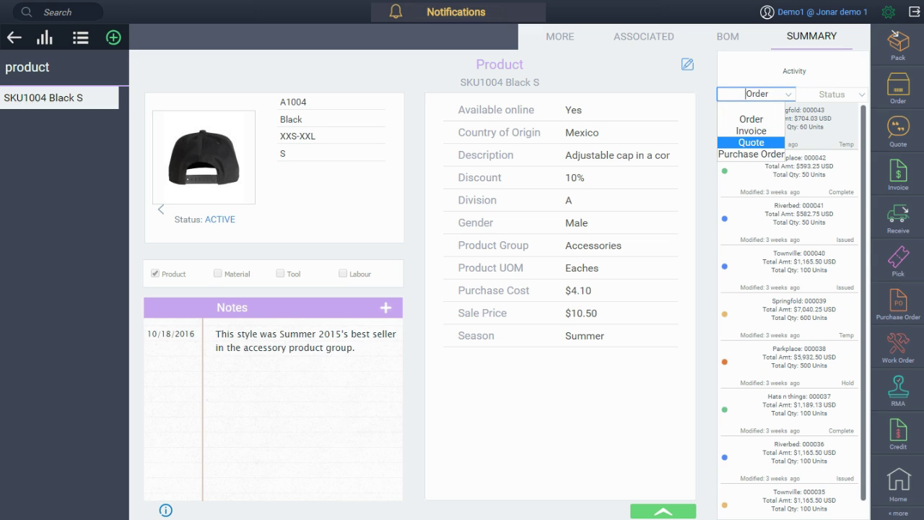
{"action": "key", "text": "Down"}
{"action": "key", "text": "Up"}
{"action": "key", "text": "Up"}
{"action": "key", "text": "Up"}
{"action": "key", "text": "Up"}
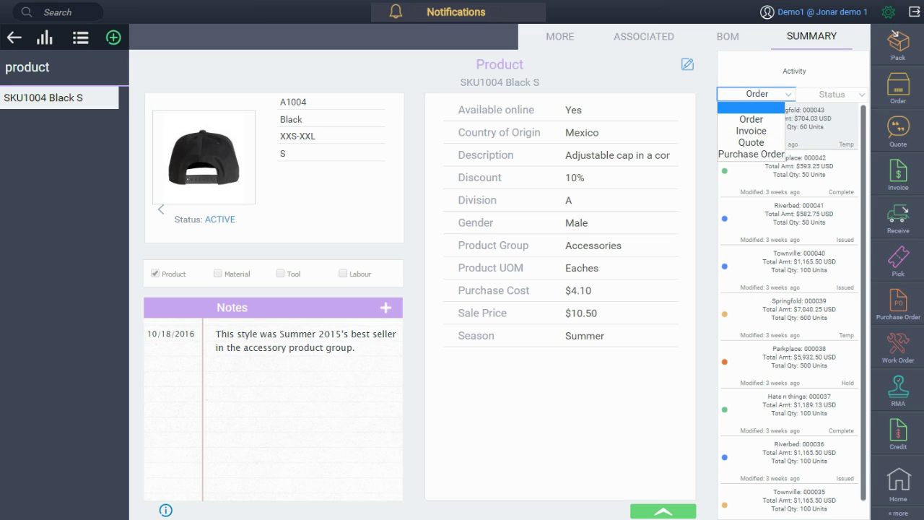
{"action": "left_click", "coordinate": [834, 94]}
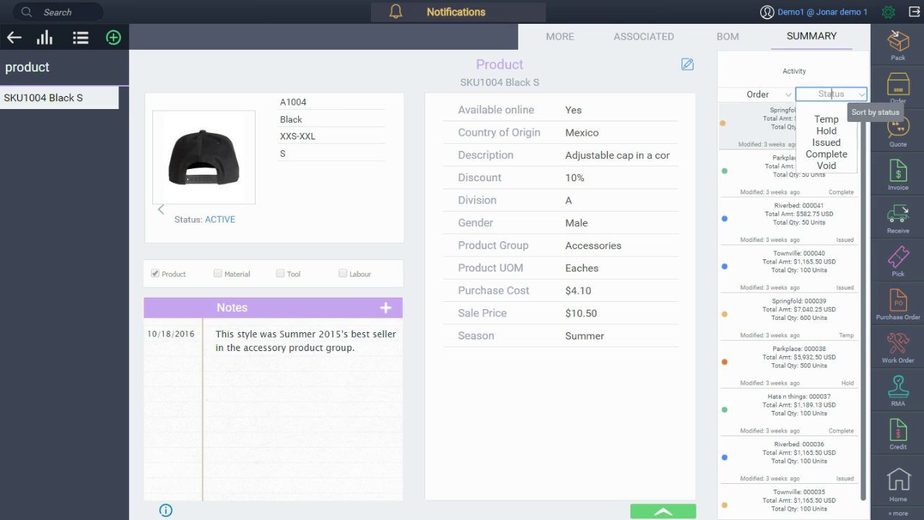
{"action": "key", "text": "Down"}
{"action": "key", "text": "Down"}
{"action": "key", "text": "Down"}
{"action": "key", "text": "Down"}
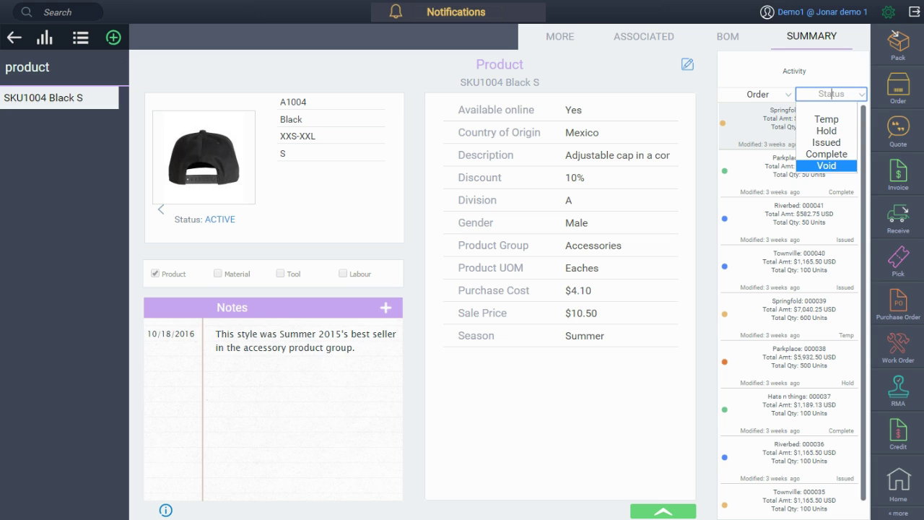
{"action": "key", "text": "Up"}
{"action": "mouse_move", "coordinate": [723, 124]}
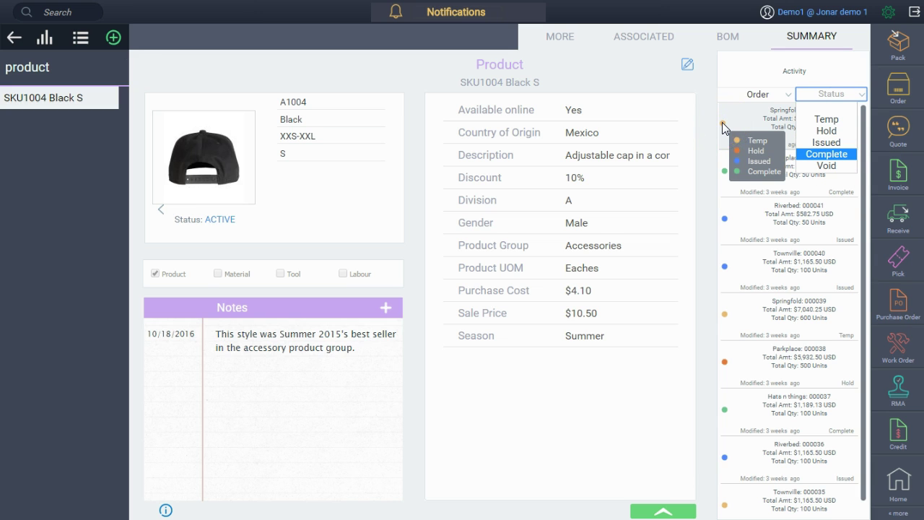
{"action": "left_click", "coordinate": [776, 122]}
{"action": "left_click", "coordinate": [778, 121]}
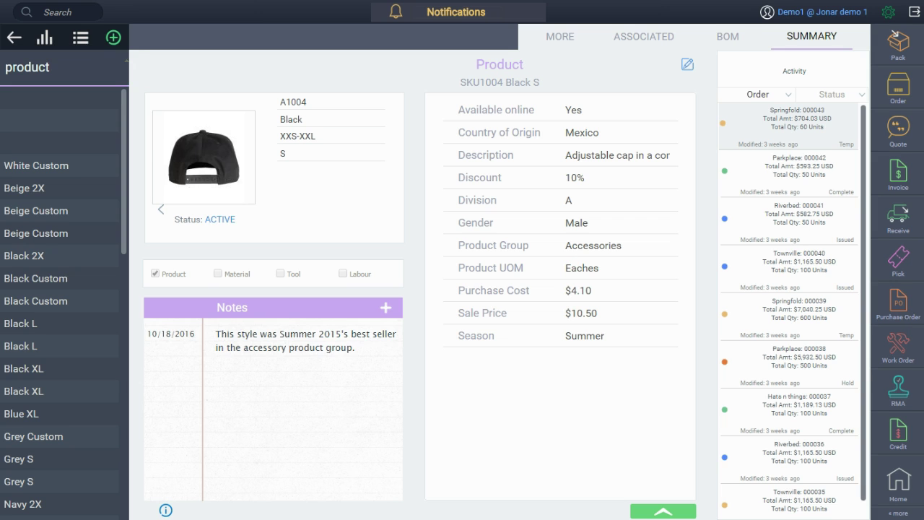
View SKU1004 Black S's bill of materials, then open the Hats n things customer record from the module list.
{"action": "left_click", "coordinate": [730, 37]}
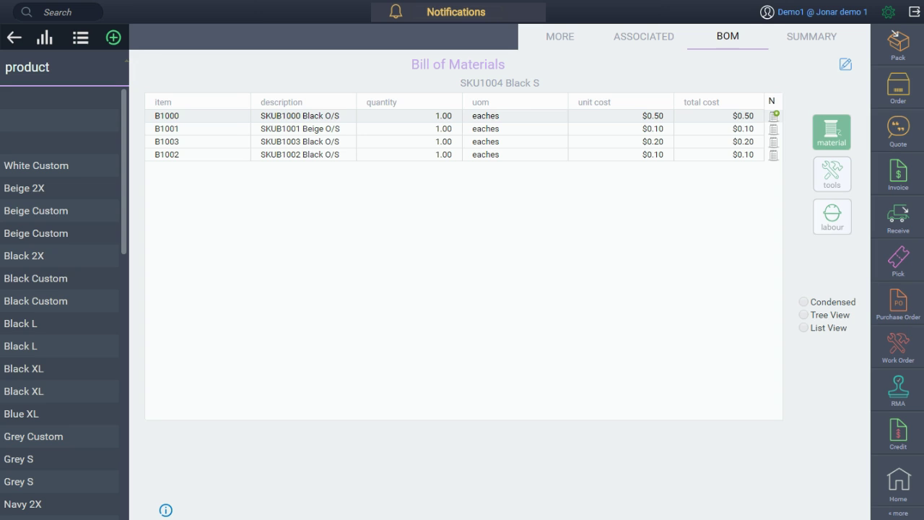
{"action": "left_click", "coordinate": [908, 514]}
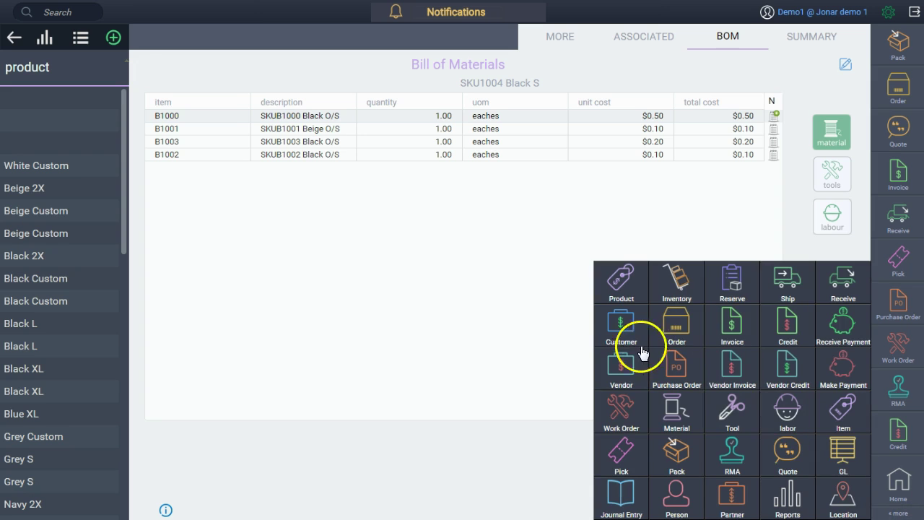
{"action": "left_click", "coordinate": [622, 328]}
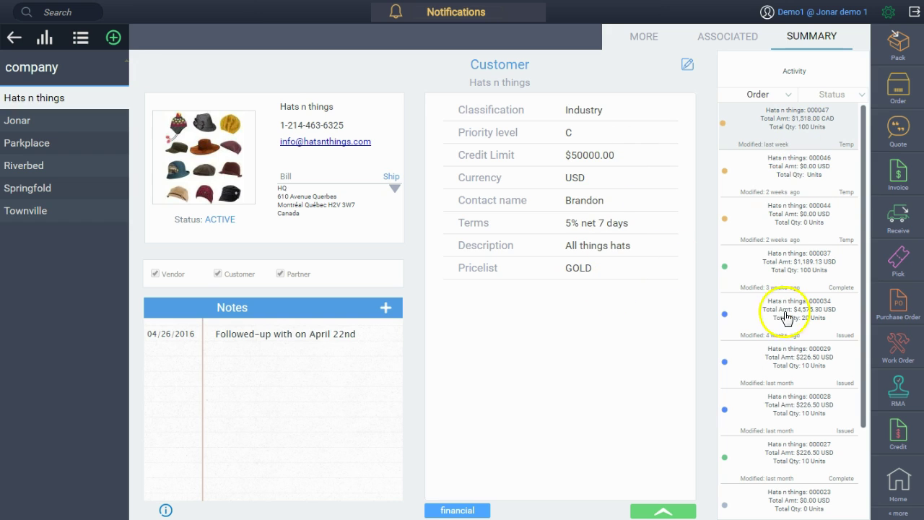
Put the Hats n things record into edit mode and start a new shipping address.
{"action": "left_click", "coordinate": [684, 66]}
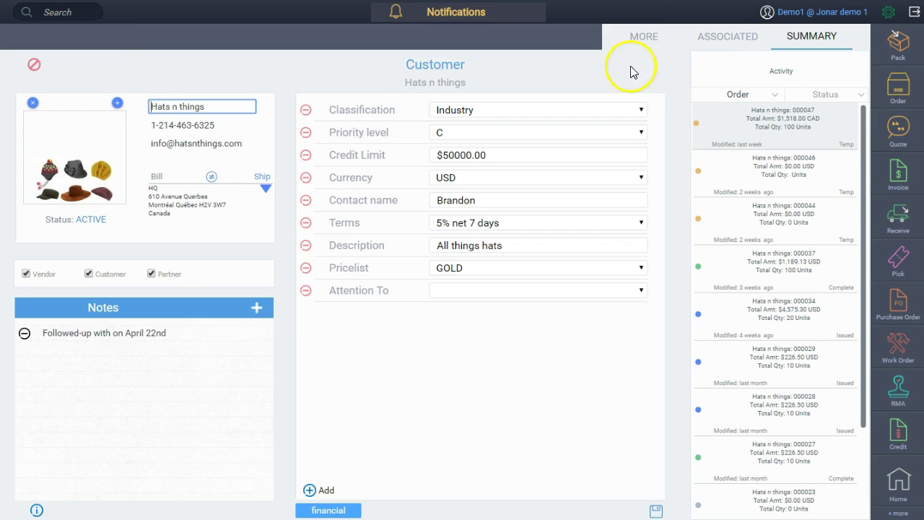
{"action": "left_click", "coordinate": [265, 188]}
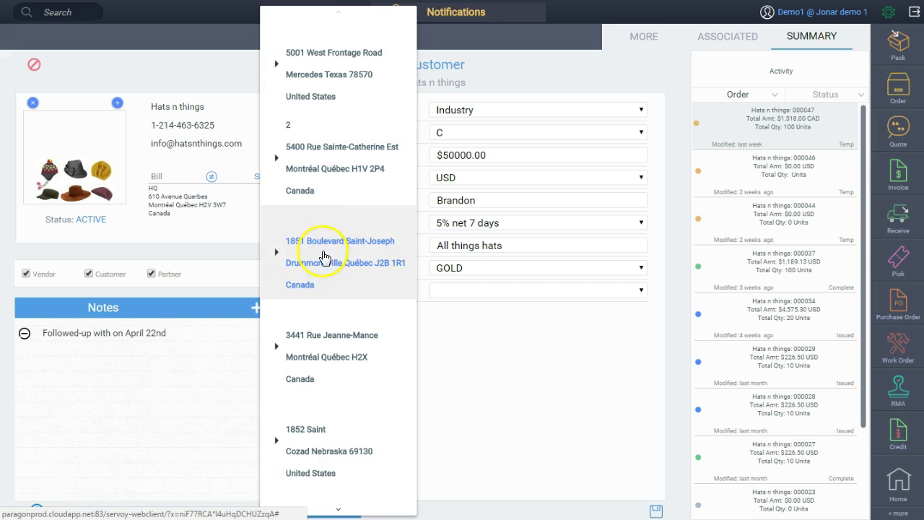
{"action": "mouse_move", "coordinate": [342, 512]}
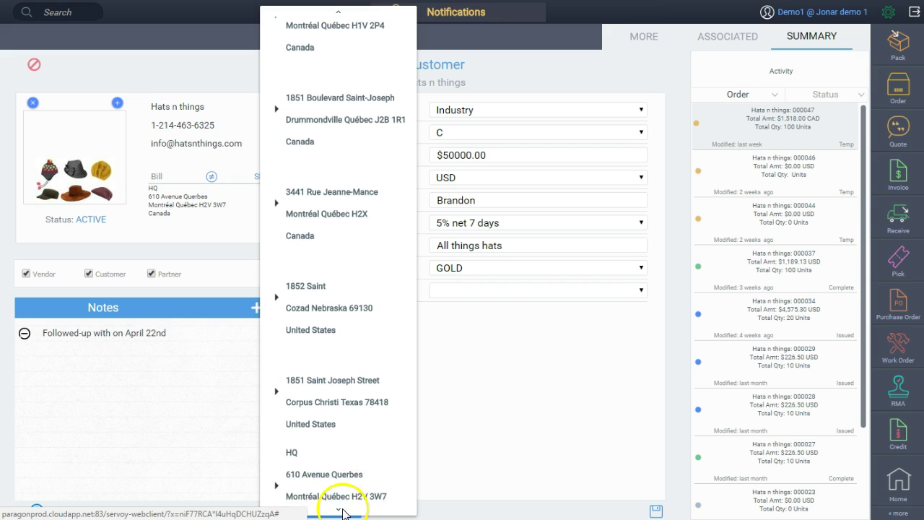
{"action": "left_click", "coordinate": [326, 496]}
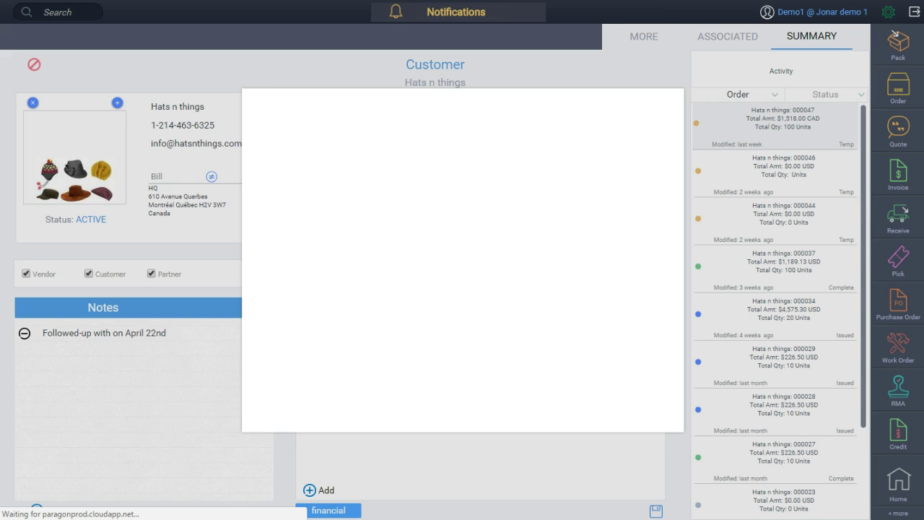
{"action": "left_click", "coordinate": [390, 172]}
{"action": "type", "text": "HQ"}
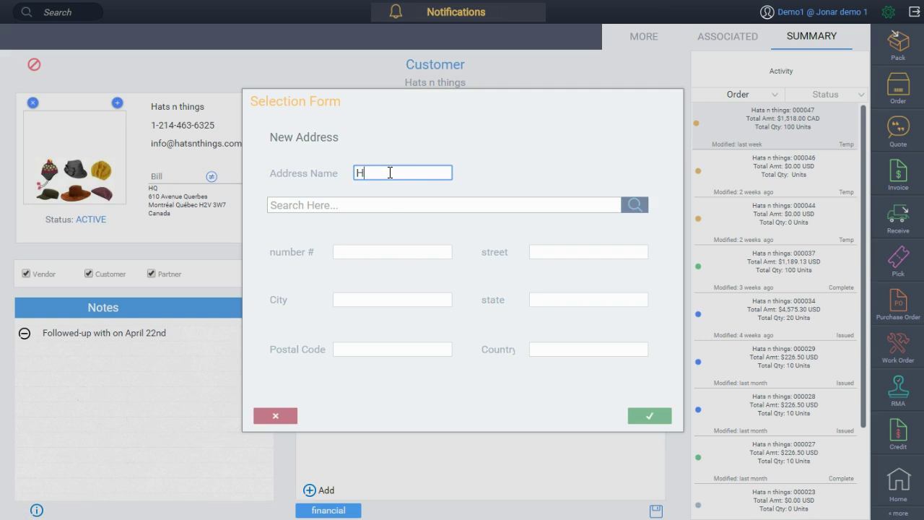
{"action": "left_click", "coordinate": [394, 205]}
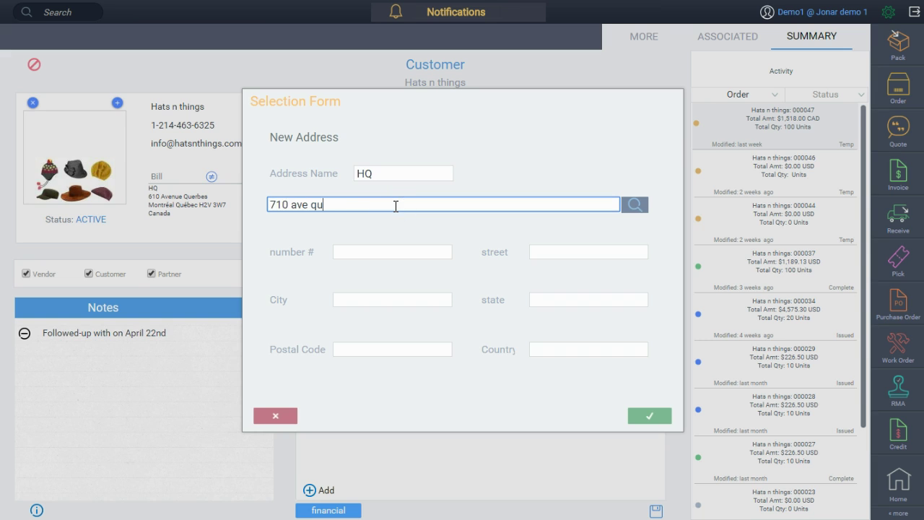
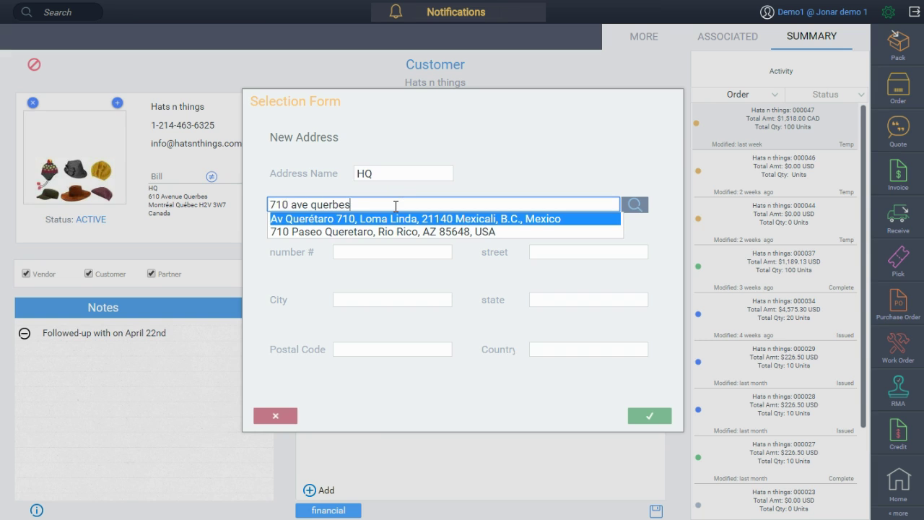
{"action": "left_click", "coordinate": [382, 218]}
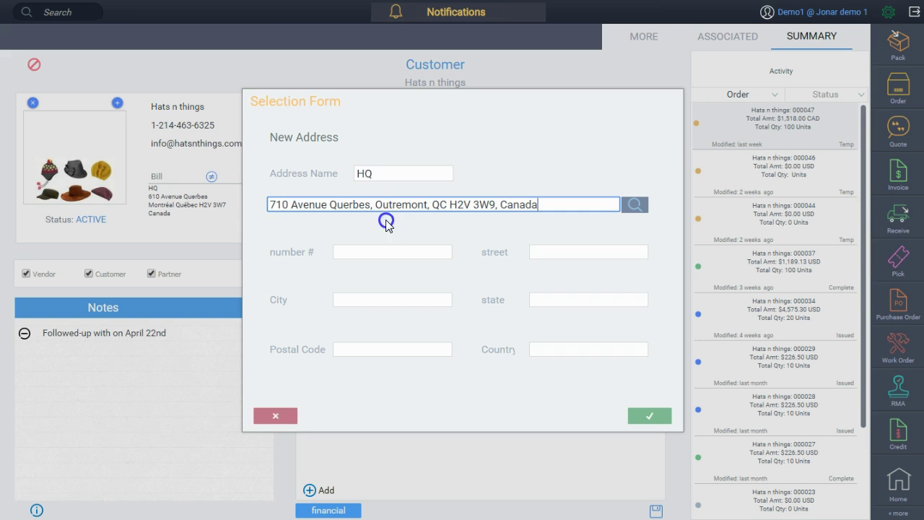
{"action": "left_click", "coordinate": [654, 415]}
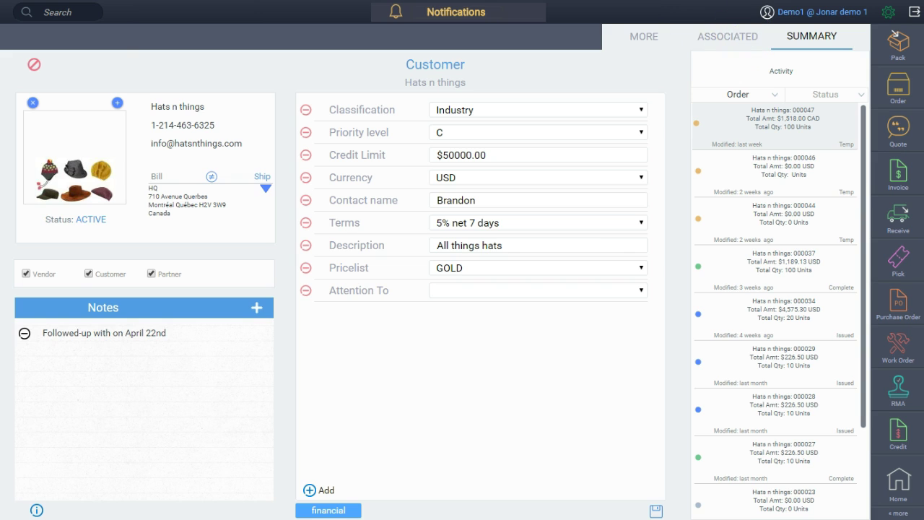
{"action": "left_click", "coordinate": [728, 36]}
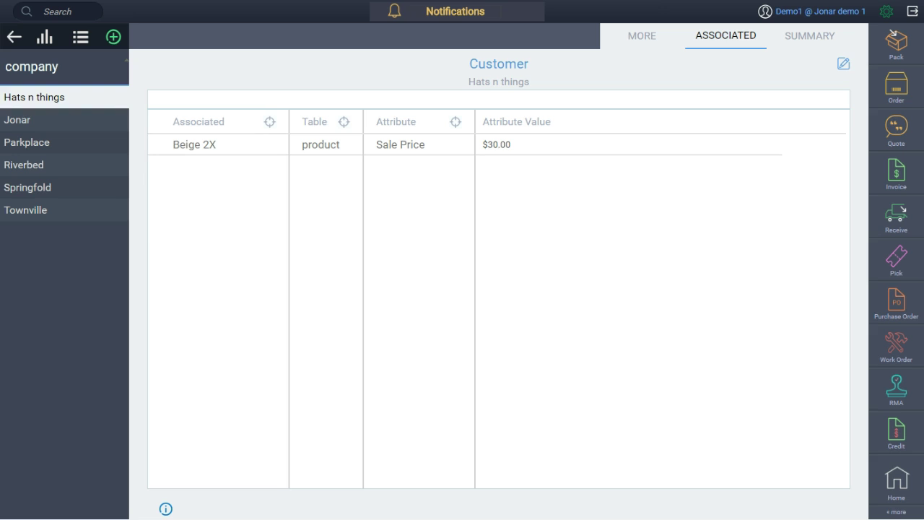
Open the full list of modules from the Hats n things associations view.
{"action": "left_click", "coordinate": [902, 512]}
Open the Sales Journal report and narrow its charts to the three best sellers, then the 14,550 account.
{"action": "left_click", "coordinate": [791, 502]}
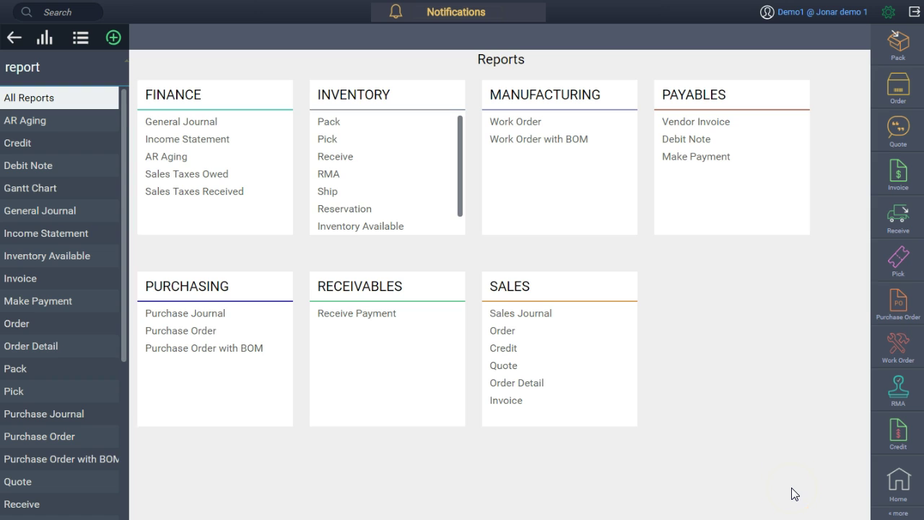
{"action": "left_click", "coordinate": [547, 314]}
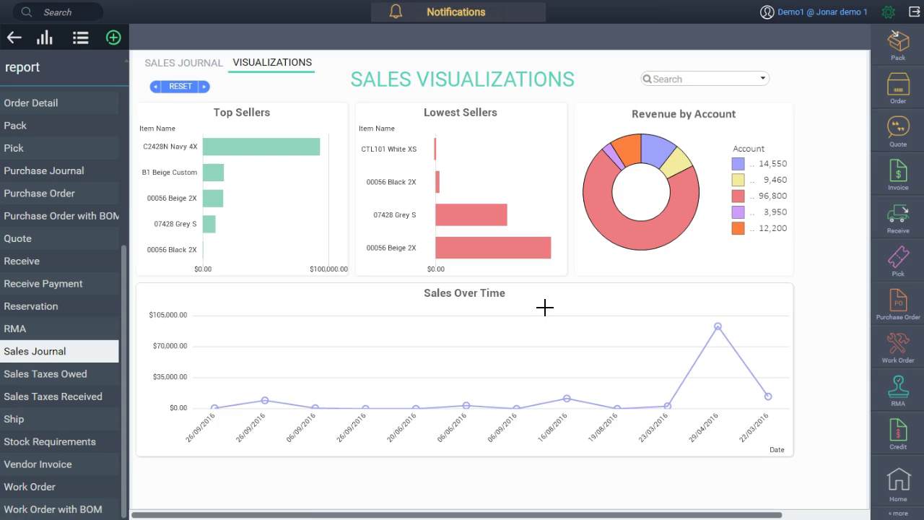
{"action": "mouse_move", "coordinate": [181, 123]}
{"action": "left_mouse_down"}
{"action": "mouse_move", "coordinate": [262, 192]}
{"action": "mouse_move", "coordinate": [343, 206]}
{"action": "left_mouse_up"}
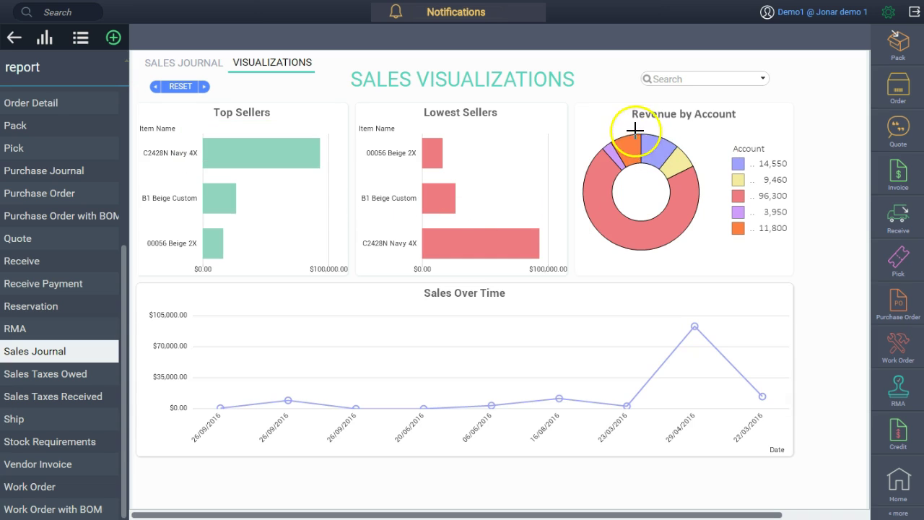
{"action": "left_click", "coordinate": [702, 185]}
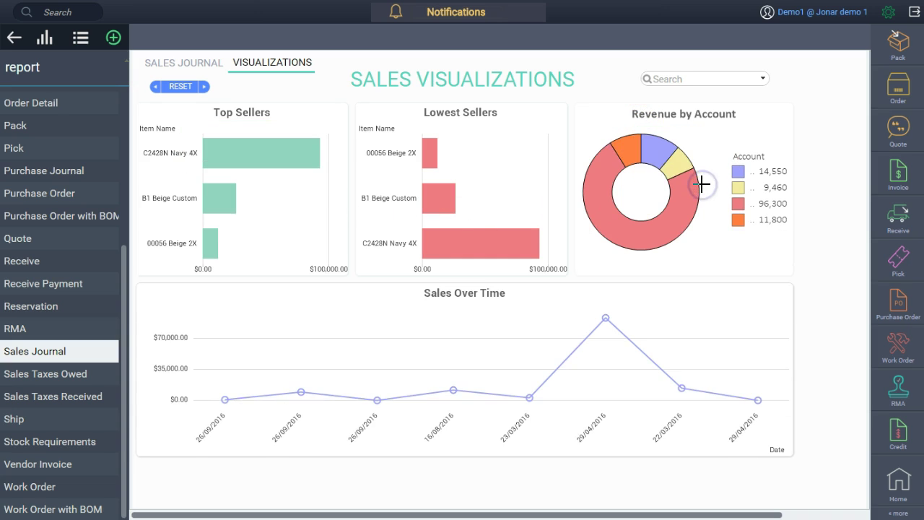
{"action": "left_click", "coordinate": [690, 163]}
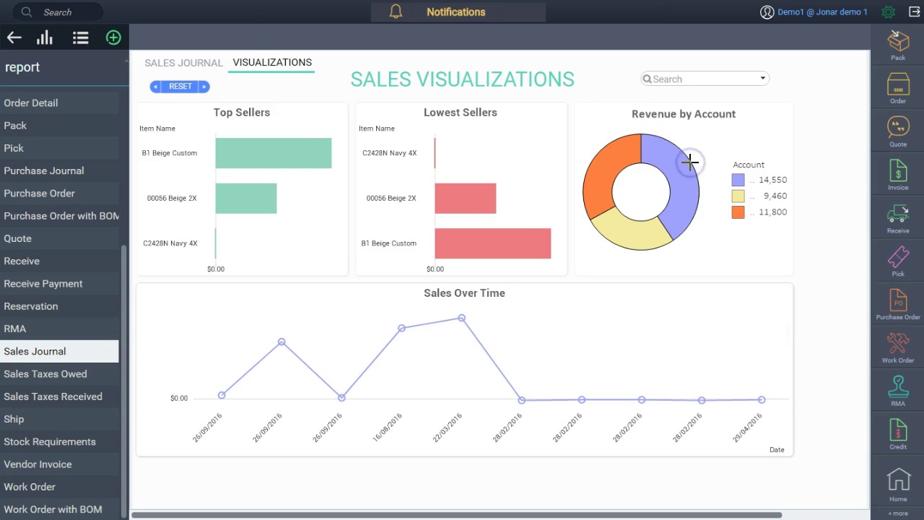
{"action": "left_click", "coordinate": [741, 180]}
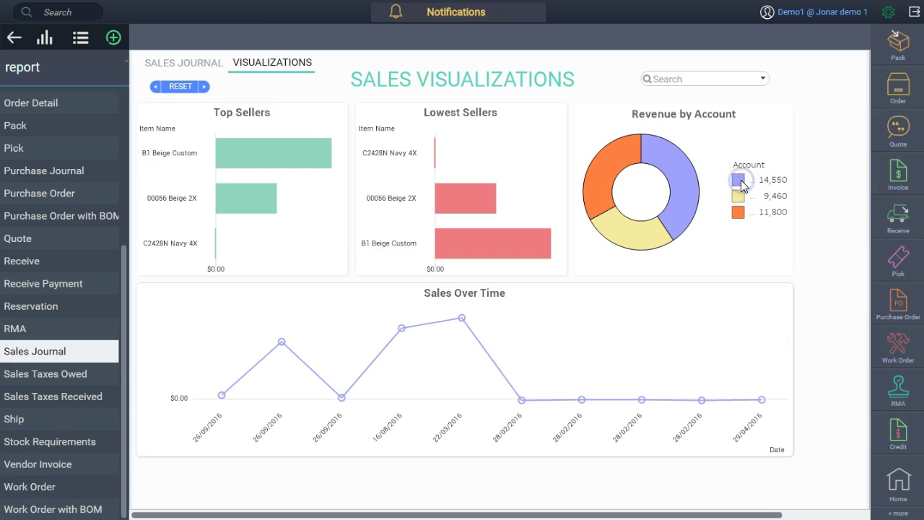
Undo that filter, brush the two lowest-selling items, reset the charts, and show the Sales Journal table.
{"action": "left_click", "coordinate": [179, 93]}
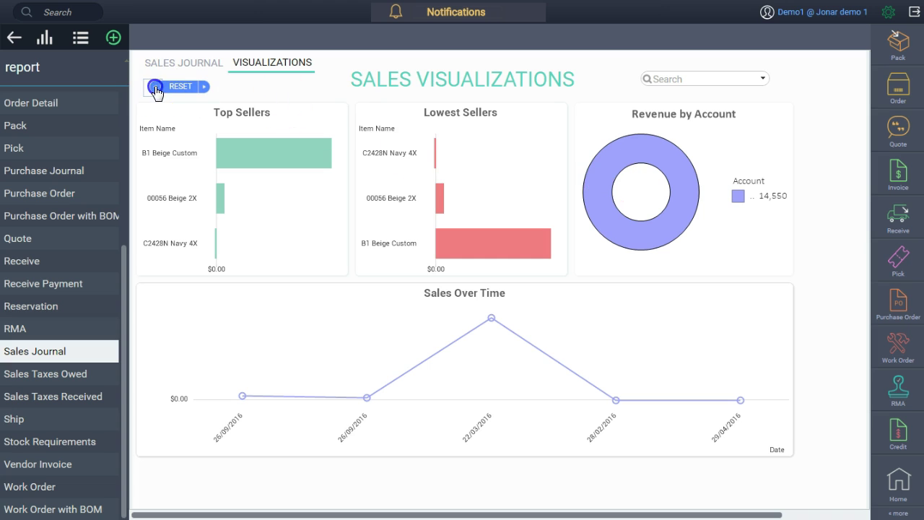
{"action": "mouse_move", "coordinate": [404, 225]}
{"action": "left_mouse_down"}
{"action": "mouse_move", "coordinate": [443, 186]}
{"action": "mouse_move", "coordinate": [479, 223]}
{"action": "mouse_move", "coordinate": [570, 271]}
{"action": "left_mouse_up"}
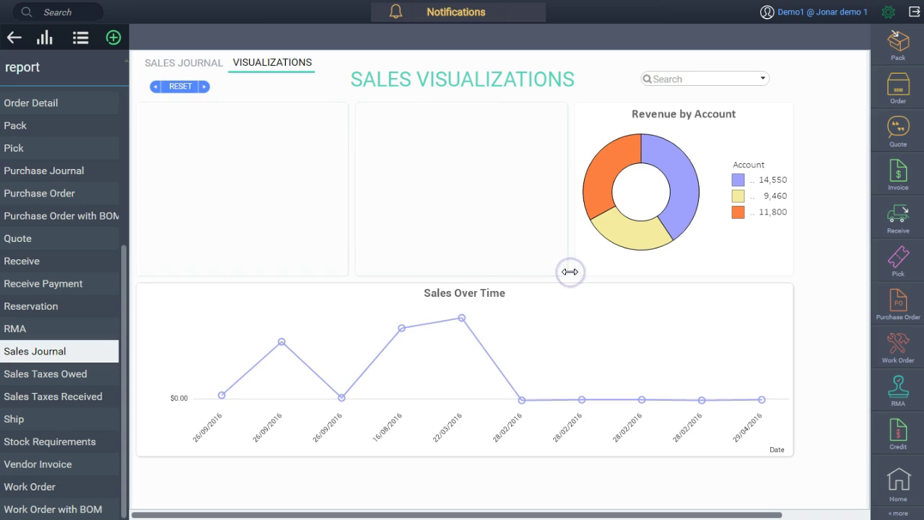
{"action": "left_click", "coordinate": [187, 87]}
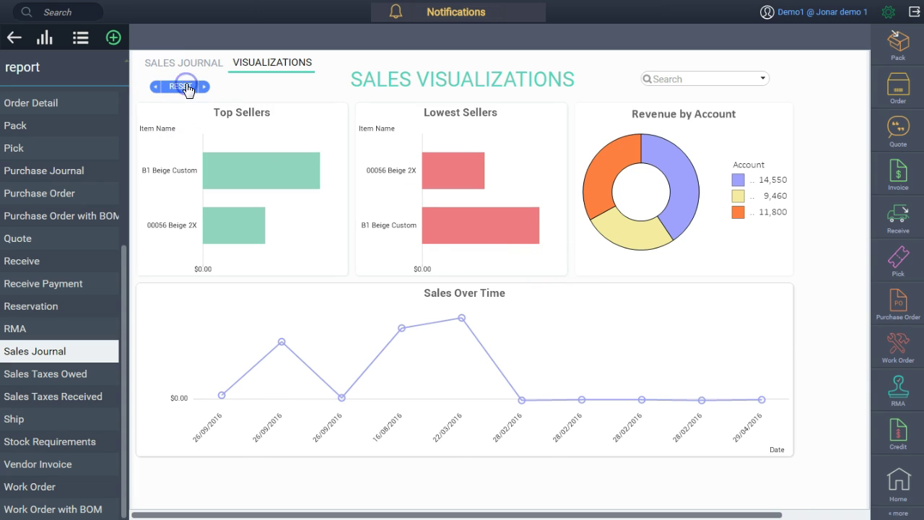
{"action": "left_click", "coordinate": [200, 65]}
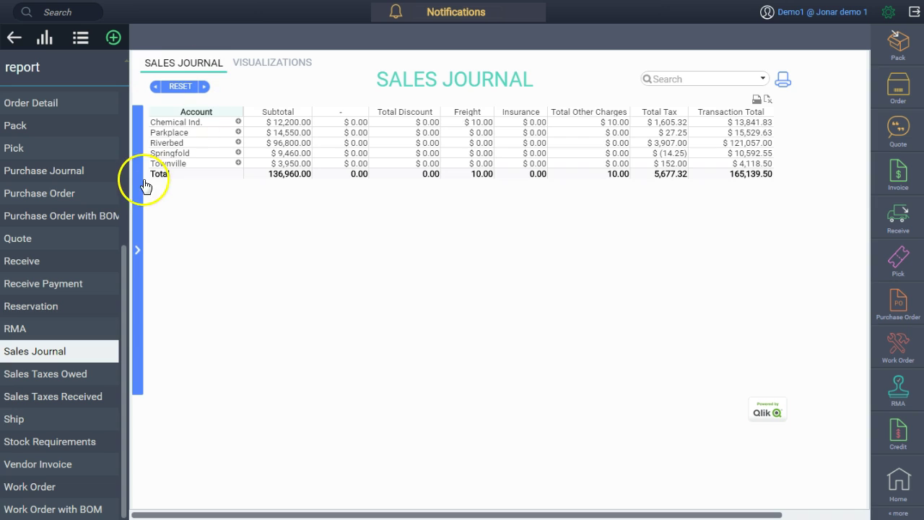
{"action": "left_click", "coordinate": [137, 180]}
Filter the Sales Journal to a run of transaction numbers from C - 000006, then open Journal Entry.
{"action": "left_click", "coordinate": [191, 177]}
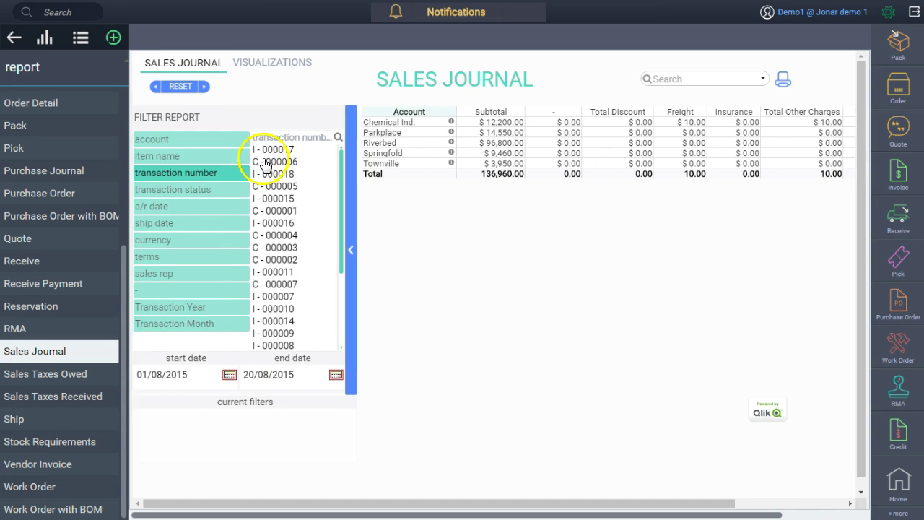
{"action": "left_click", "coordinate": [277, 163]}
{"action": "left_click_drag", "start_coordinate": [279, 179], "coordinate": [281, 299]}
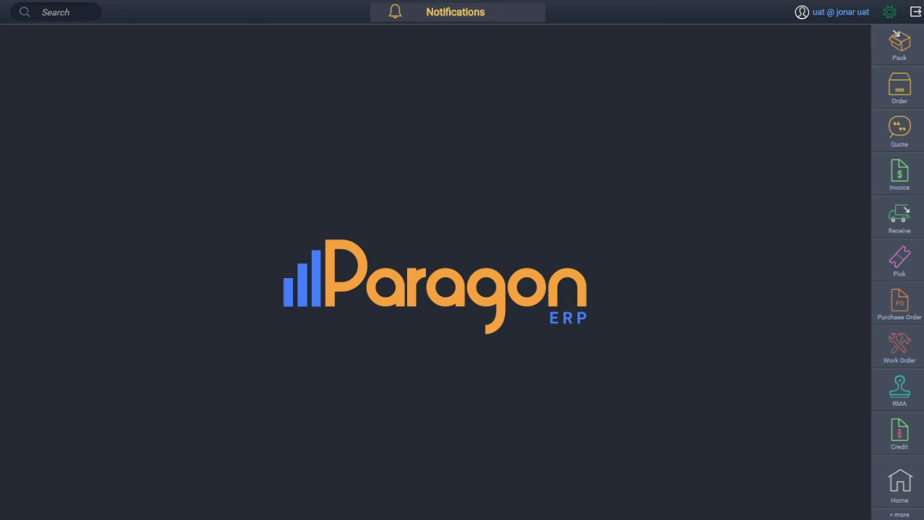
{"action": "left_click", "coordinate": [900, 515]}
{"action": "left_click", "coordinate": [613, 501]}
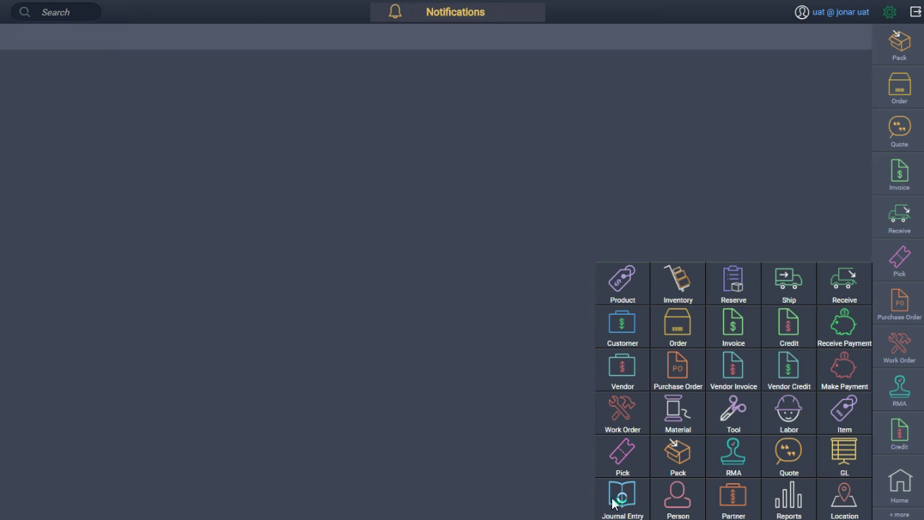